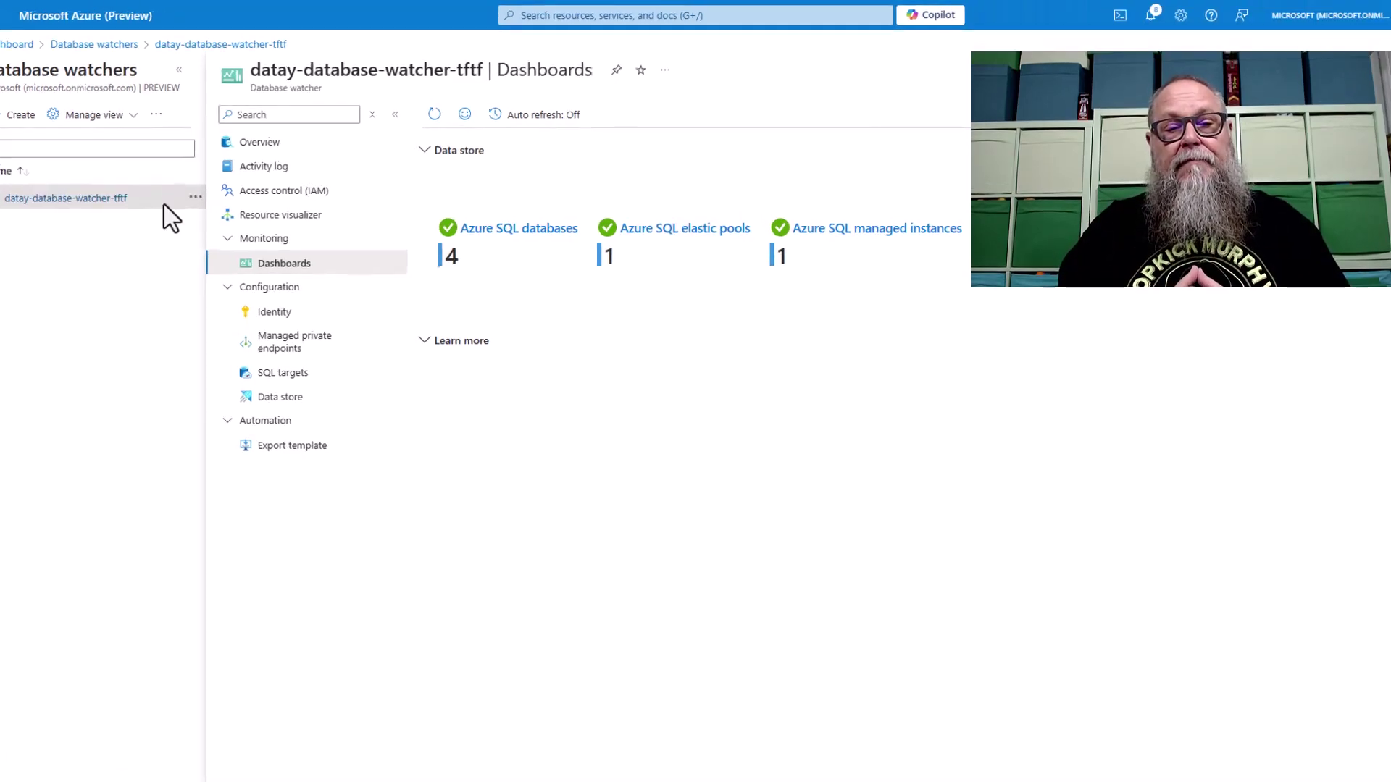
- Review the watcher's managed private endpoints and the resource types a new endpoint can target
left_click(284, 298)
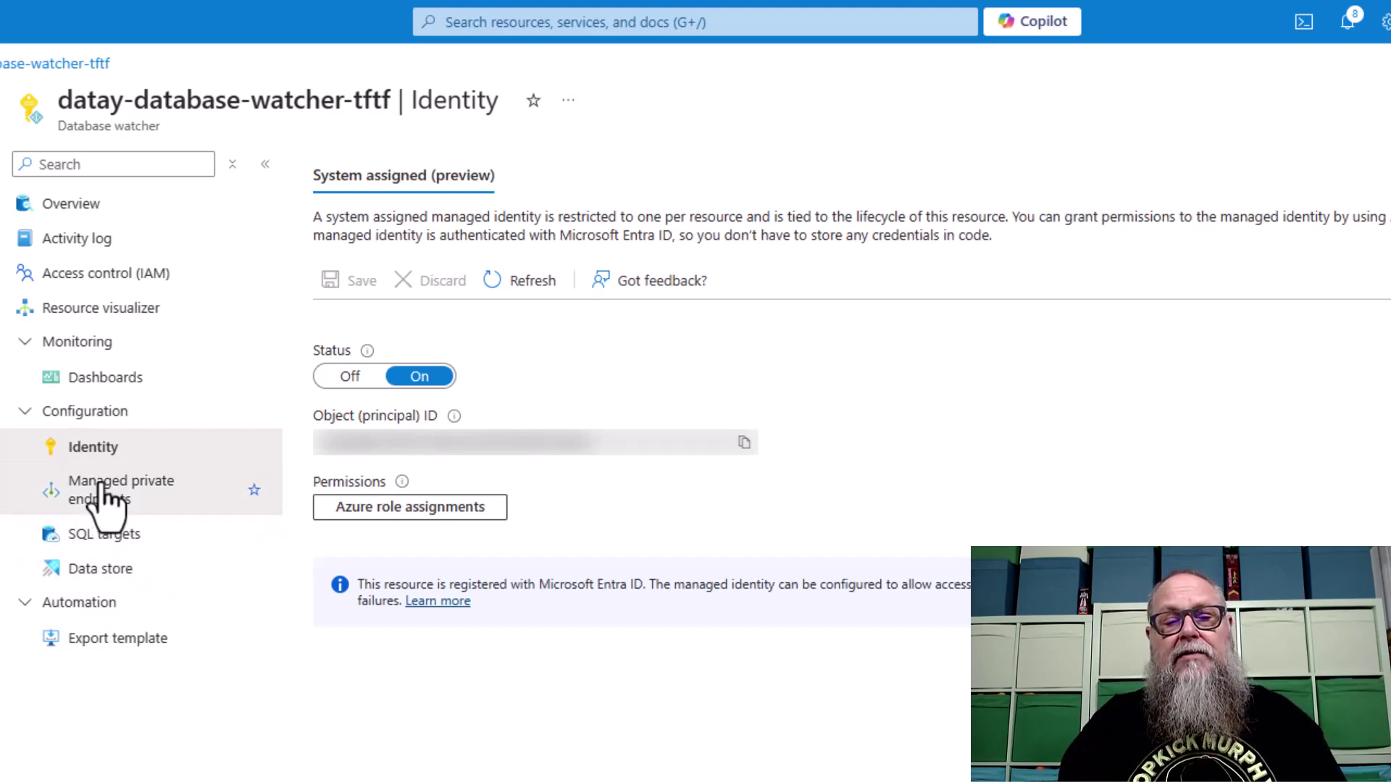
left_click(102, 493)
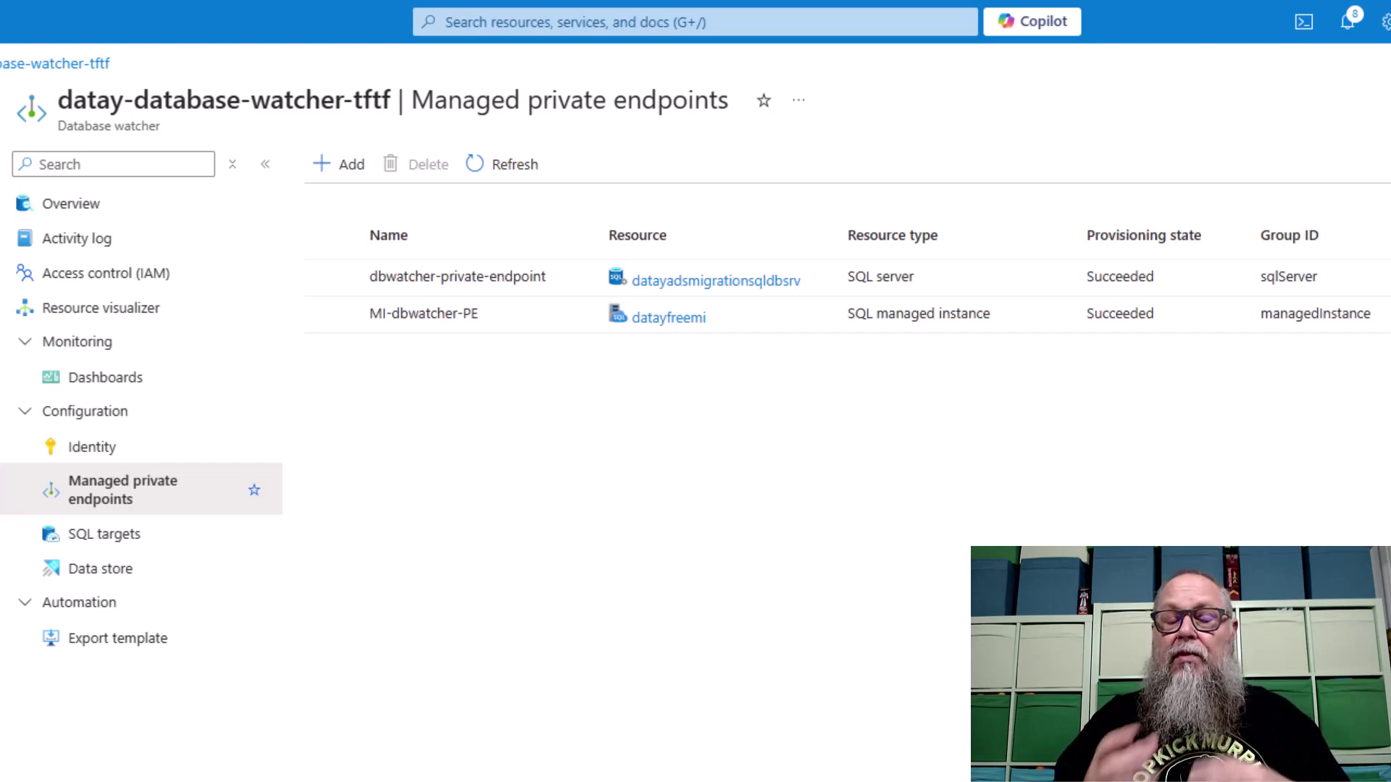
left_click(323, 174)
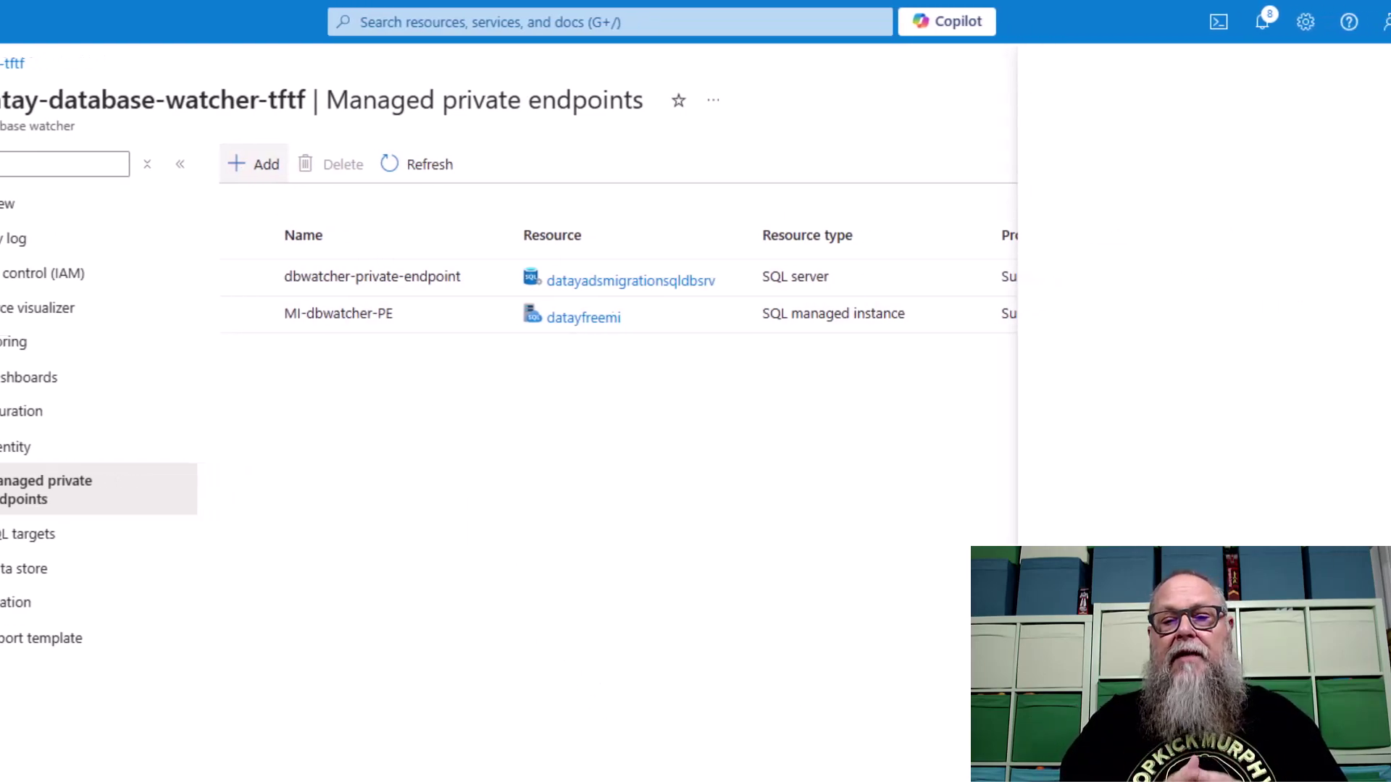
left_click(1097, 434)
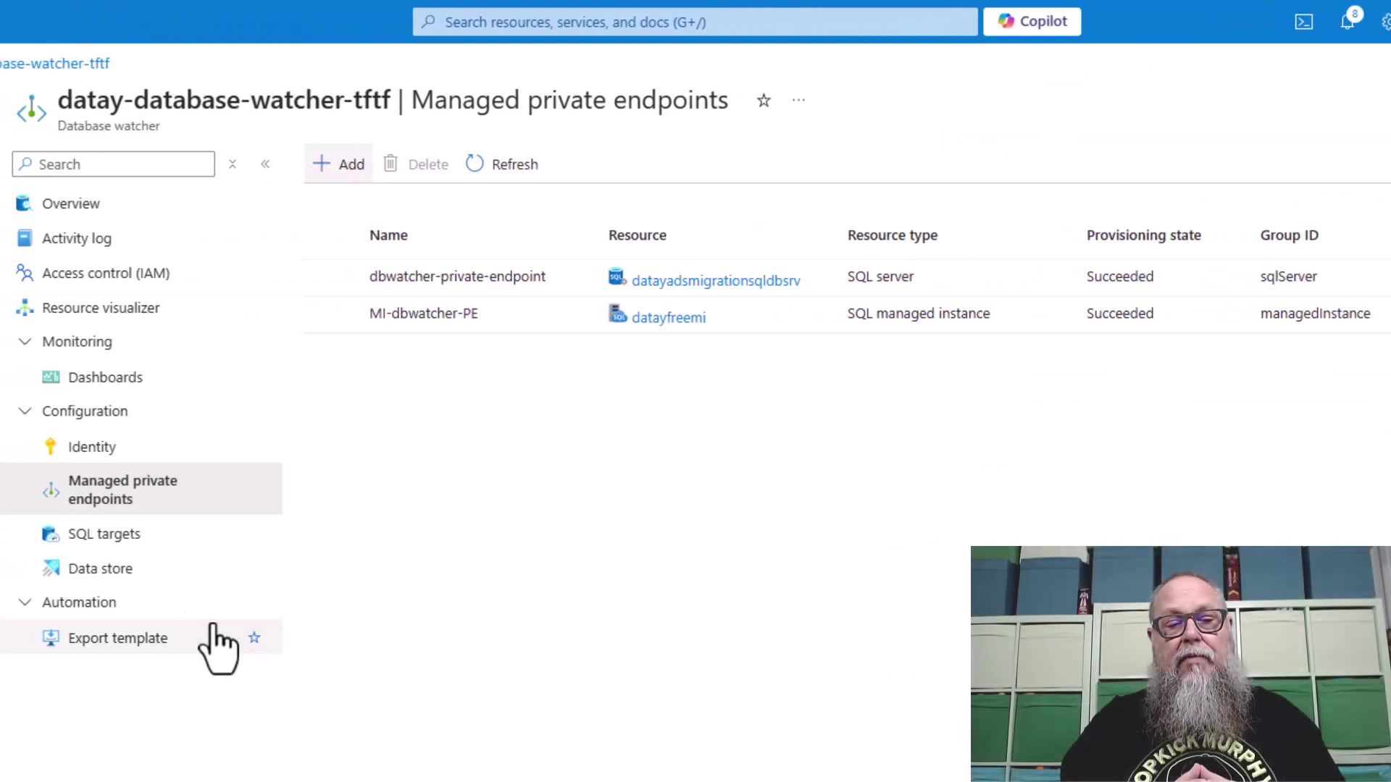
- Review the six SQL targets and monitorable resource types, then go to the watcher's Data store page
left_click(102, 536)
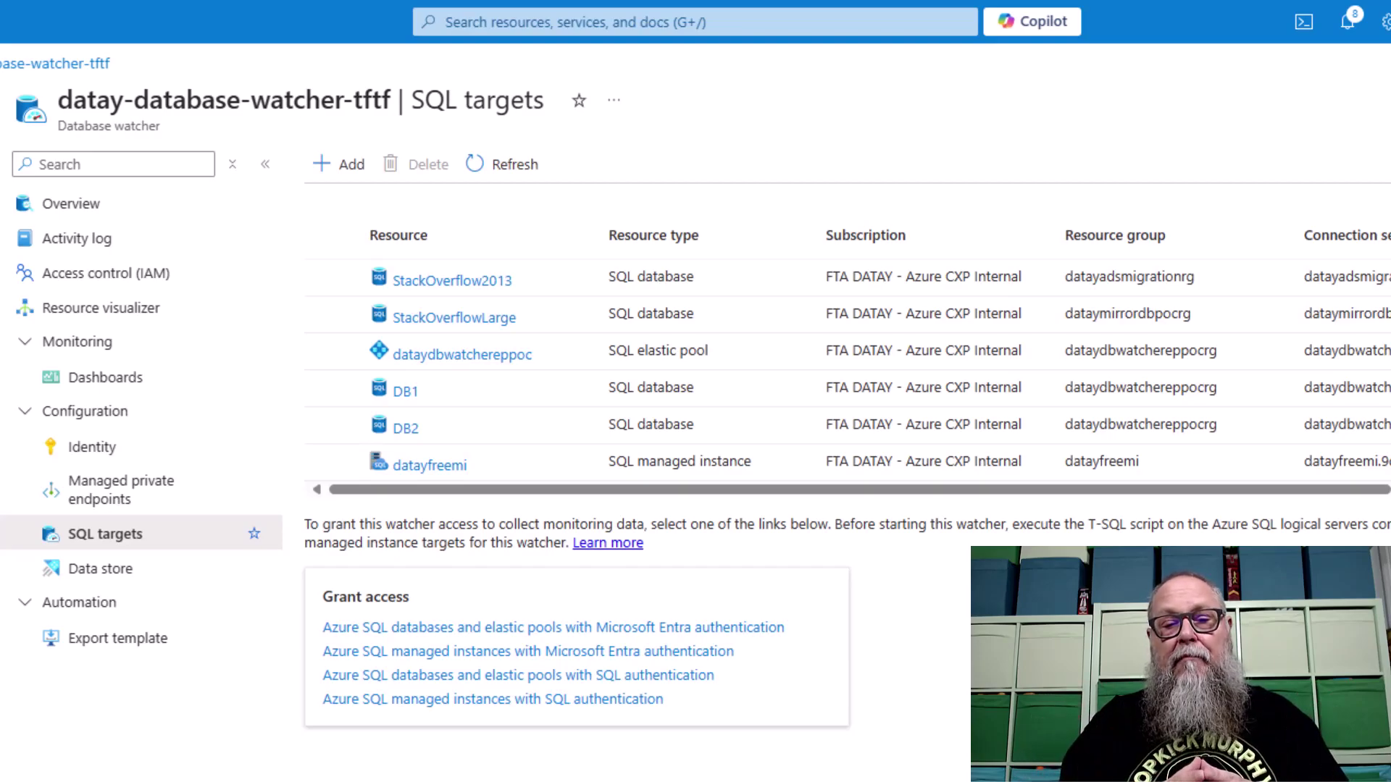
left_click(326, 165)
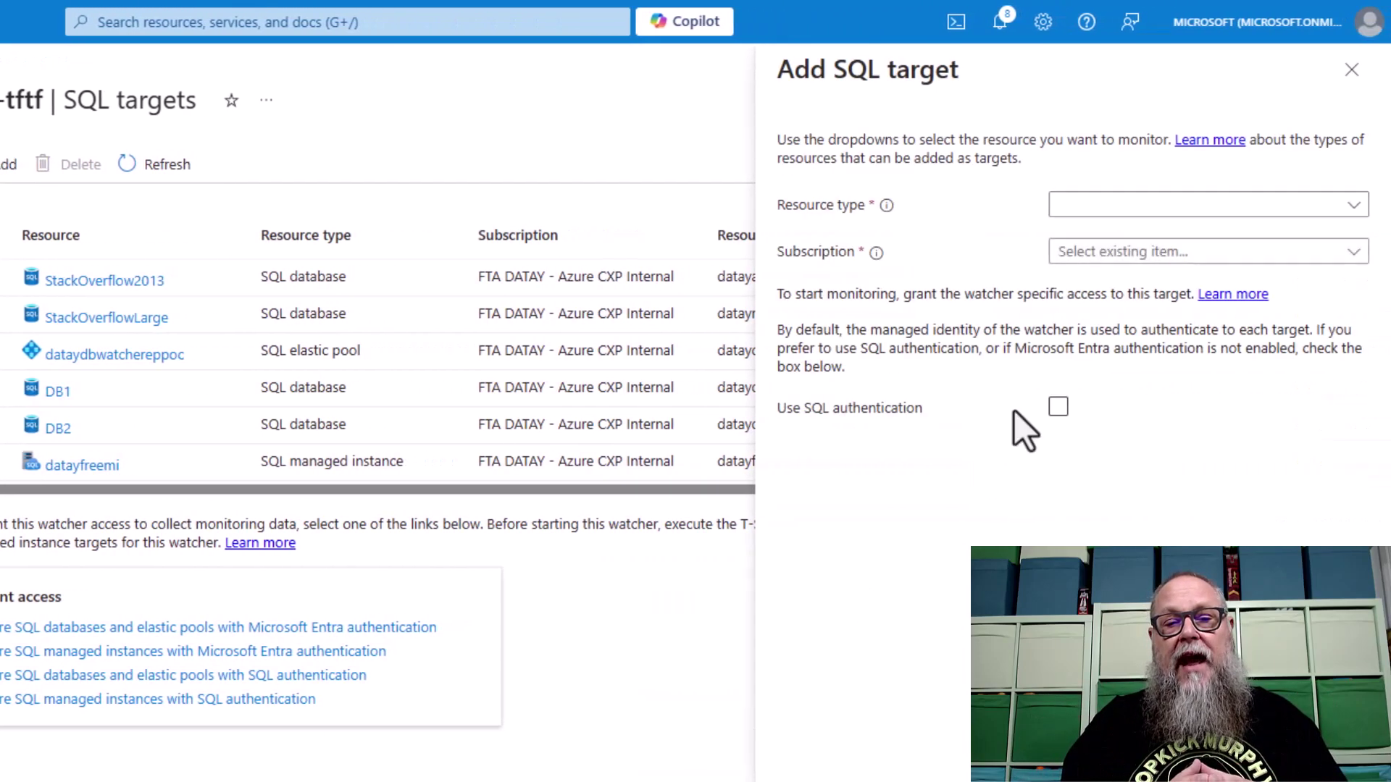
left_click(1204, 197)
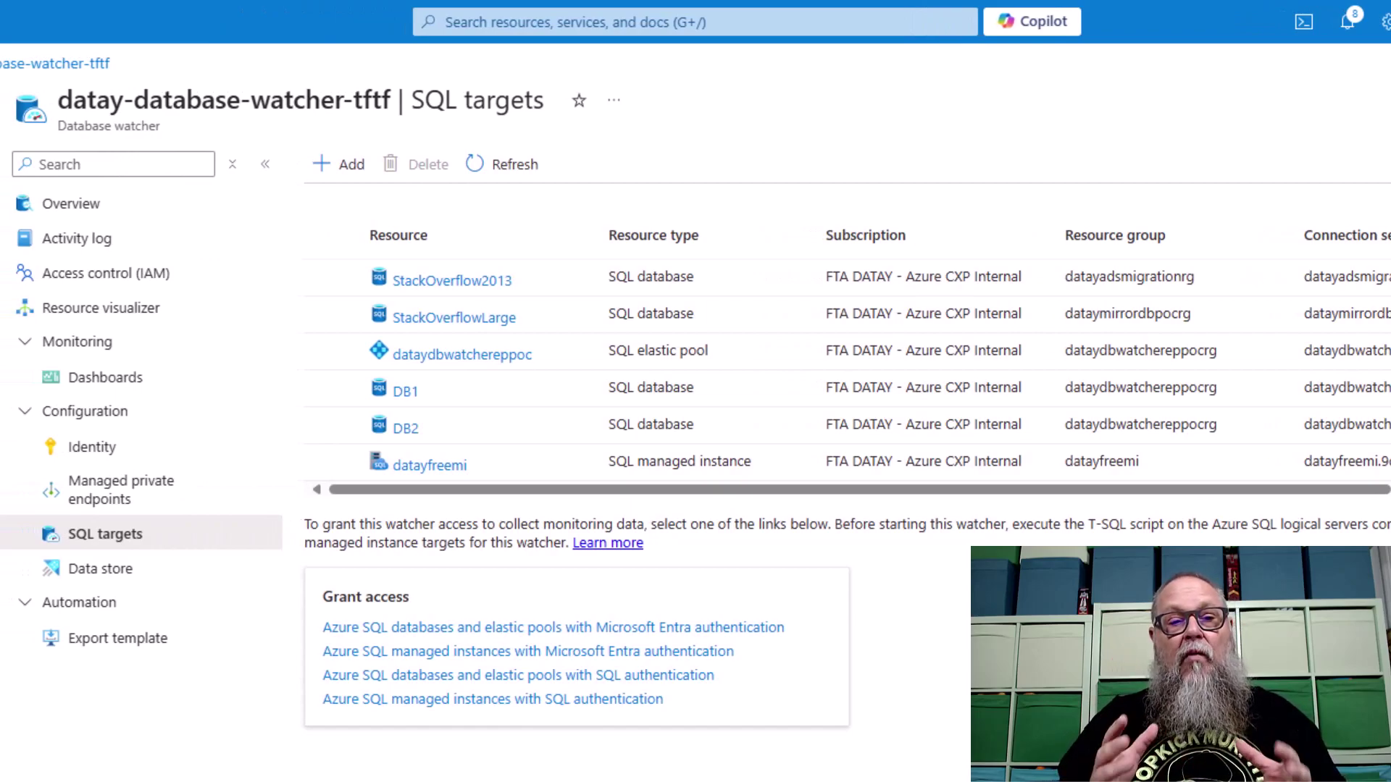
left_click(105, 570)
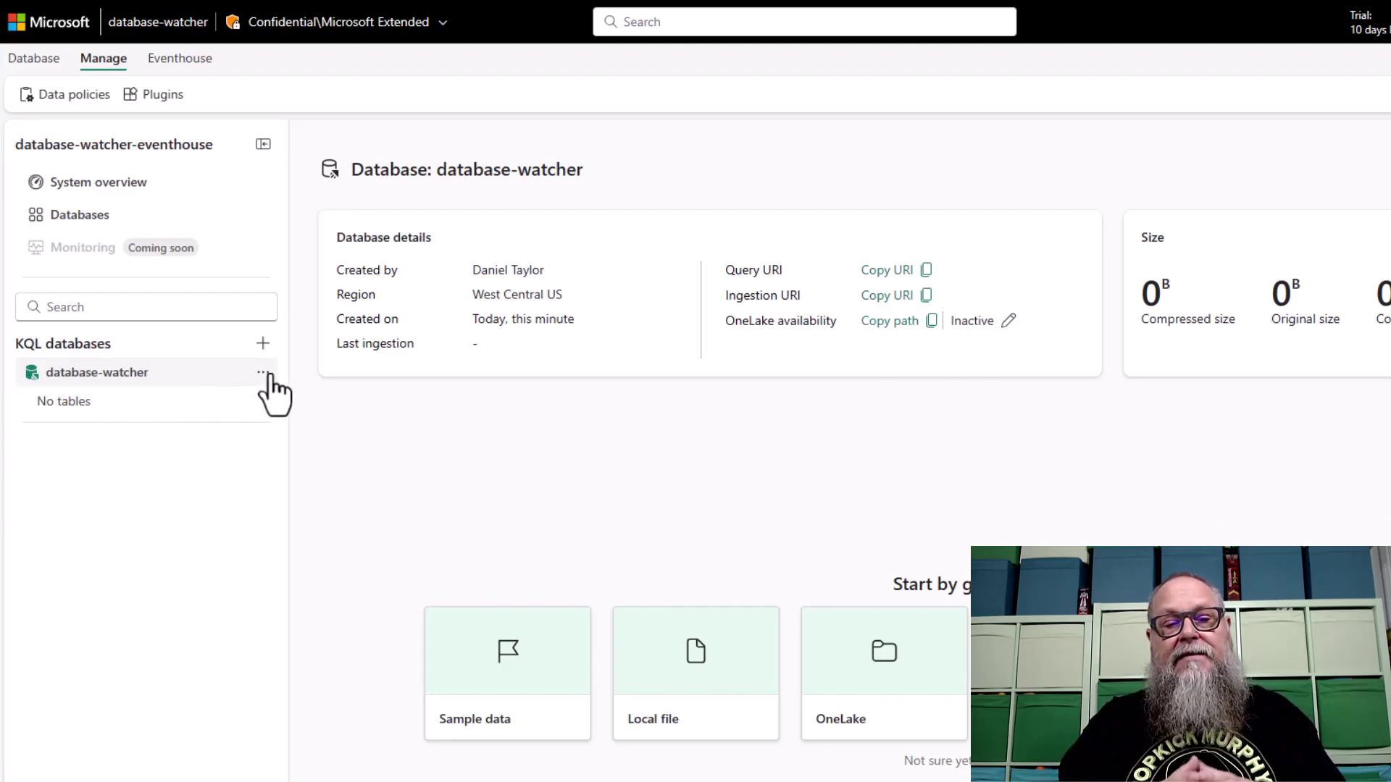
- Run .add database admins on the database-watcher KQL database for the watcher's principal ID
left_click(265, 374)
left_click(335, 408)
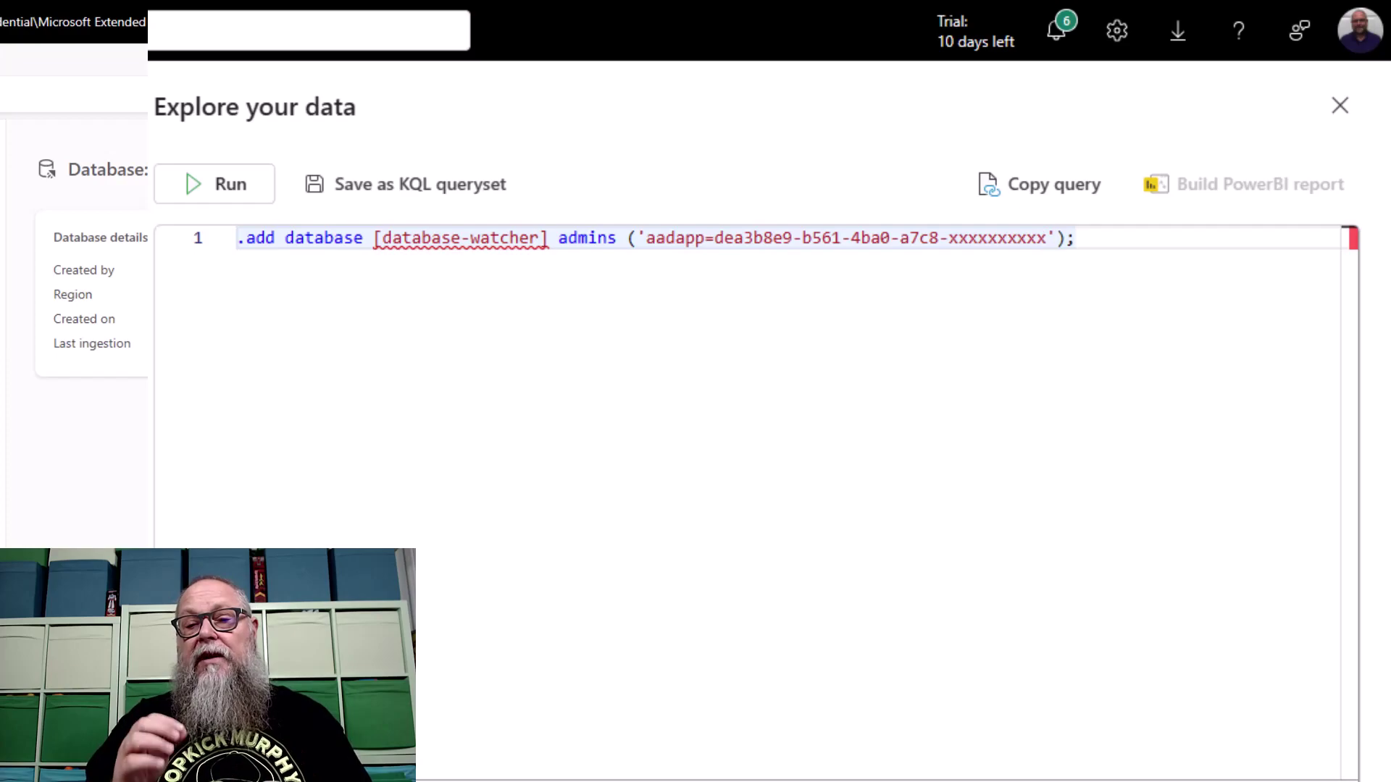
key("shift+Return")
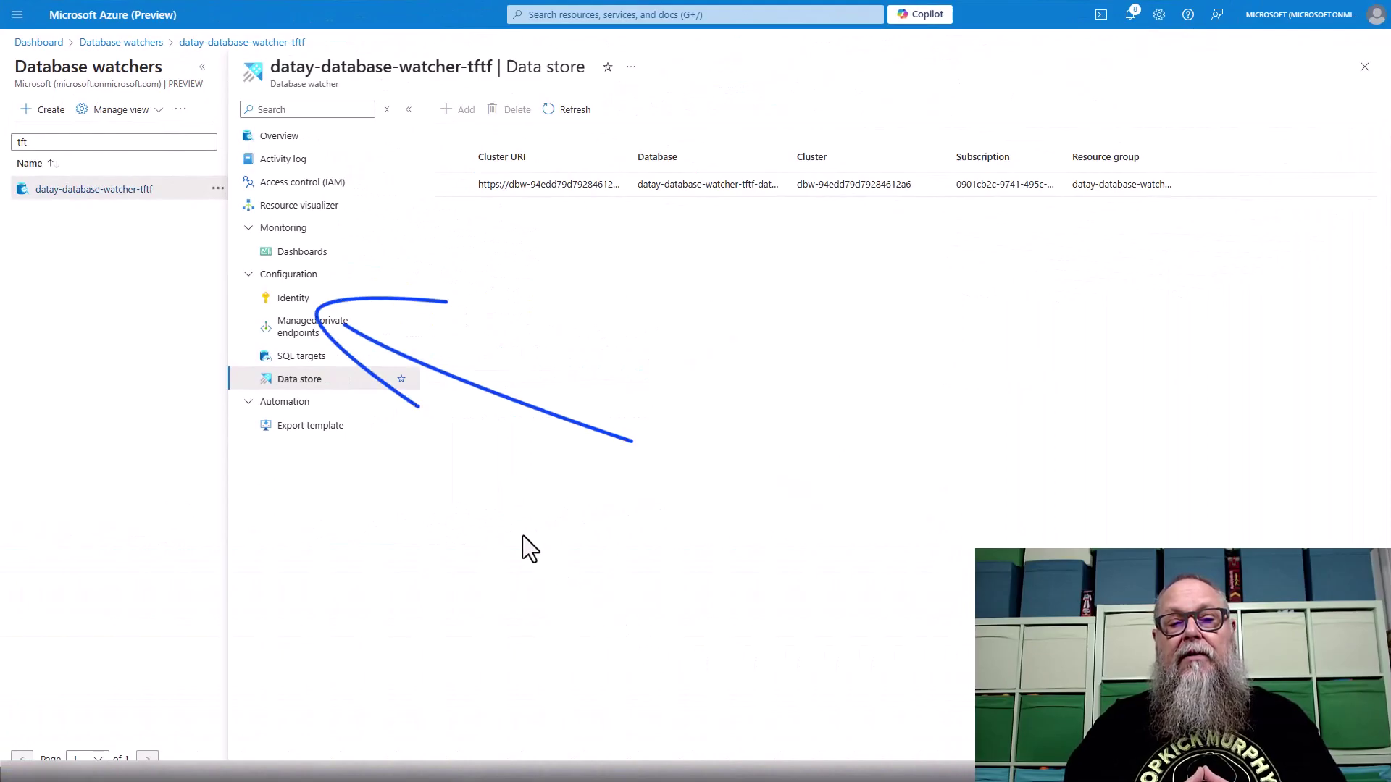
- Show the watcher's Identity page with its system-assigned Object (principal) ID
left_click(291, 301)
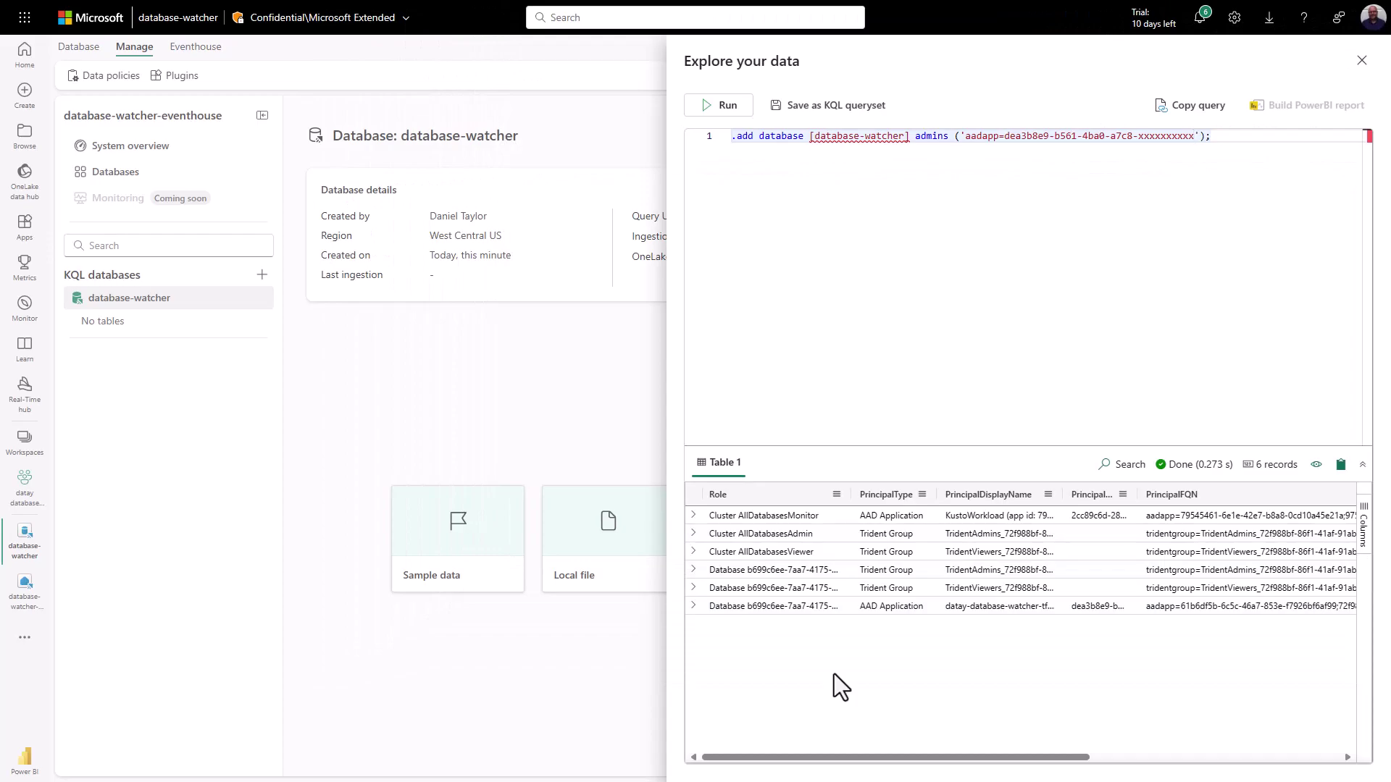
- Close the Explore your data query pane
left_click(1362, 61)
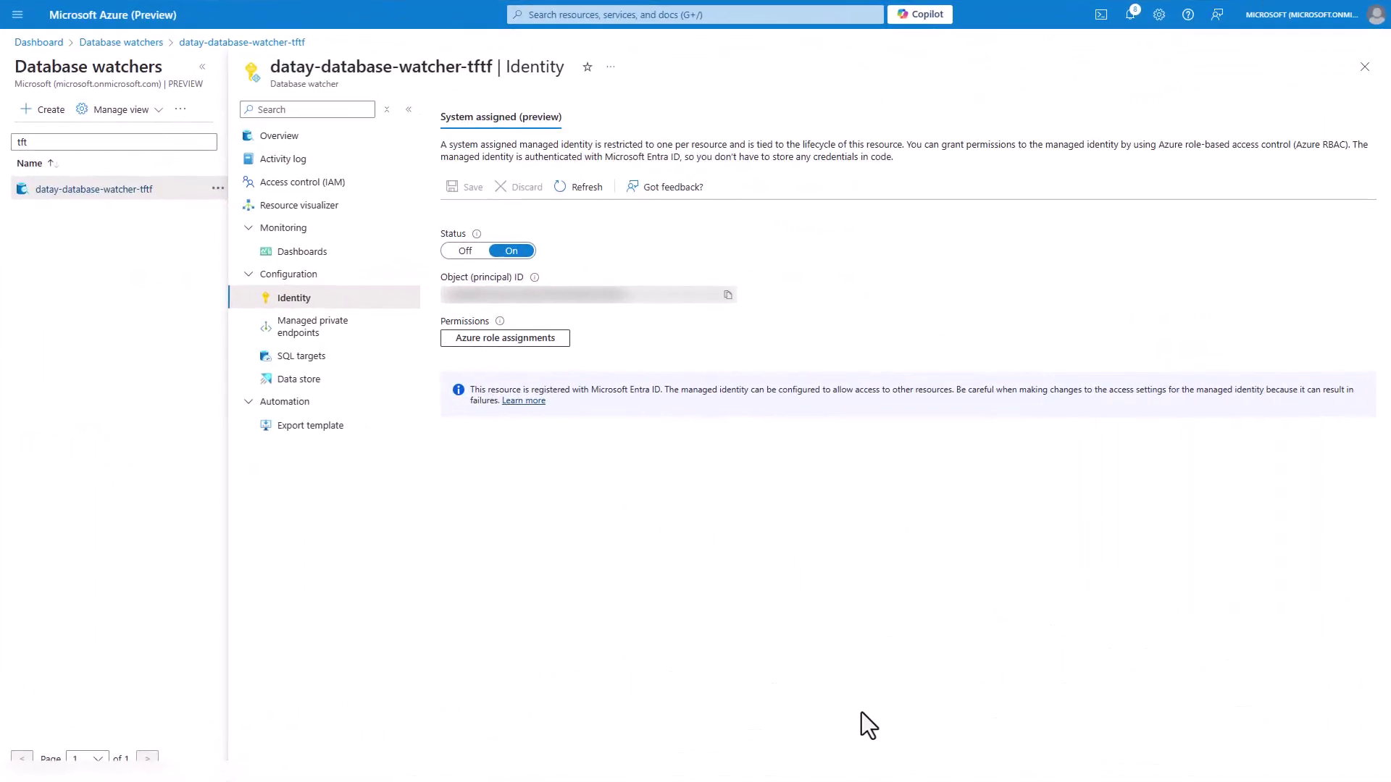
- Delete the watcher's existing Azure Data Explorer cluster data store
left_click(303, 382)
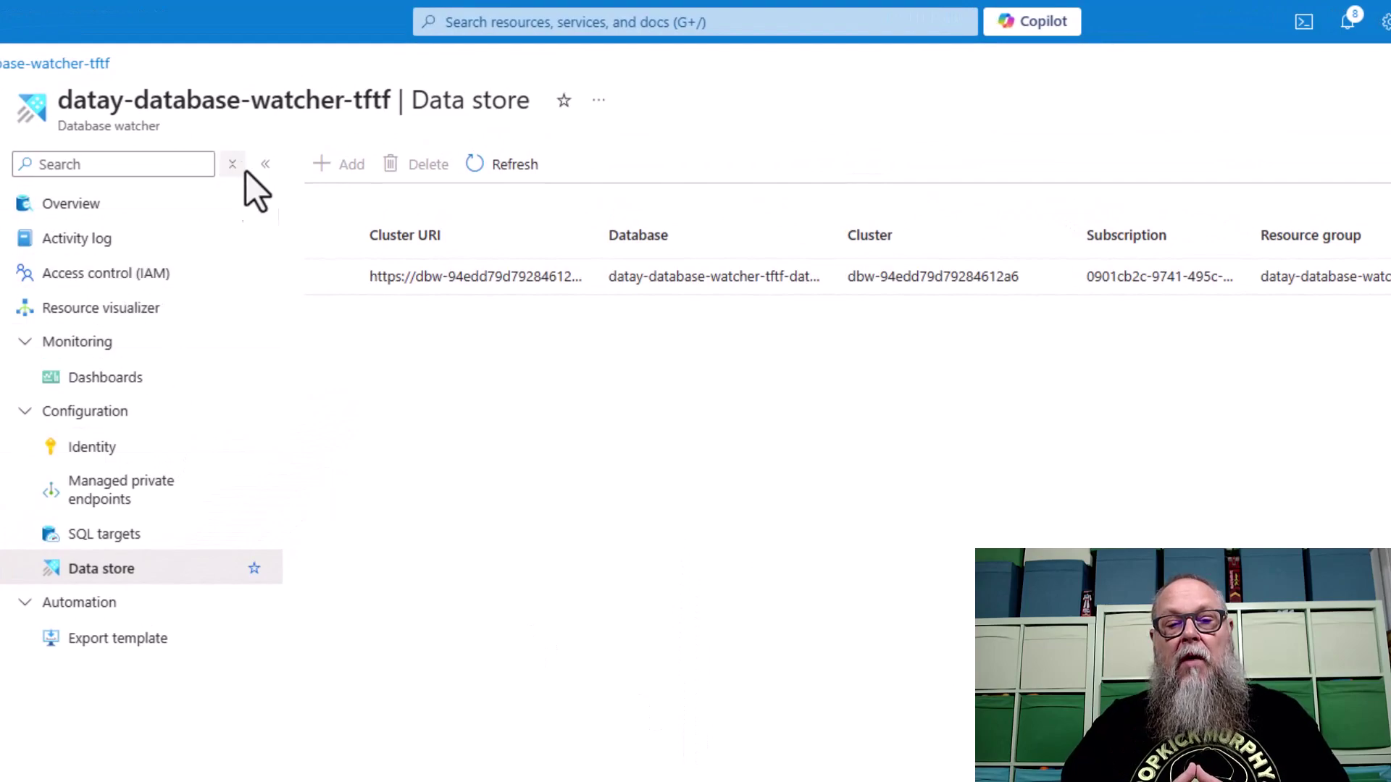
left_click(333, 278)
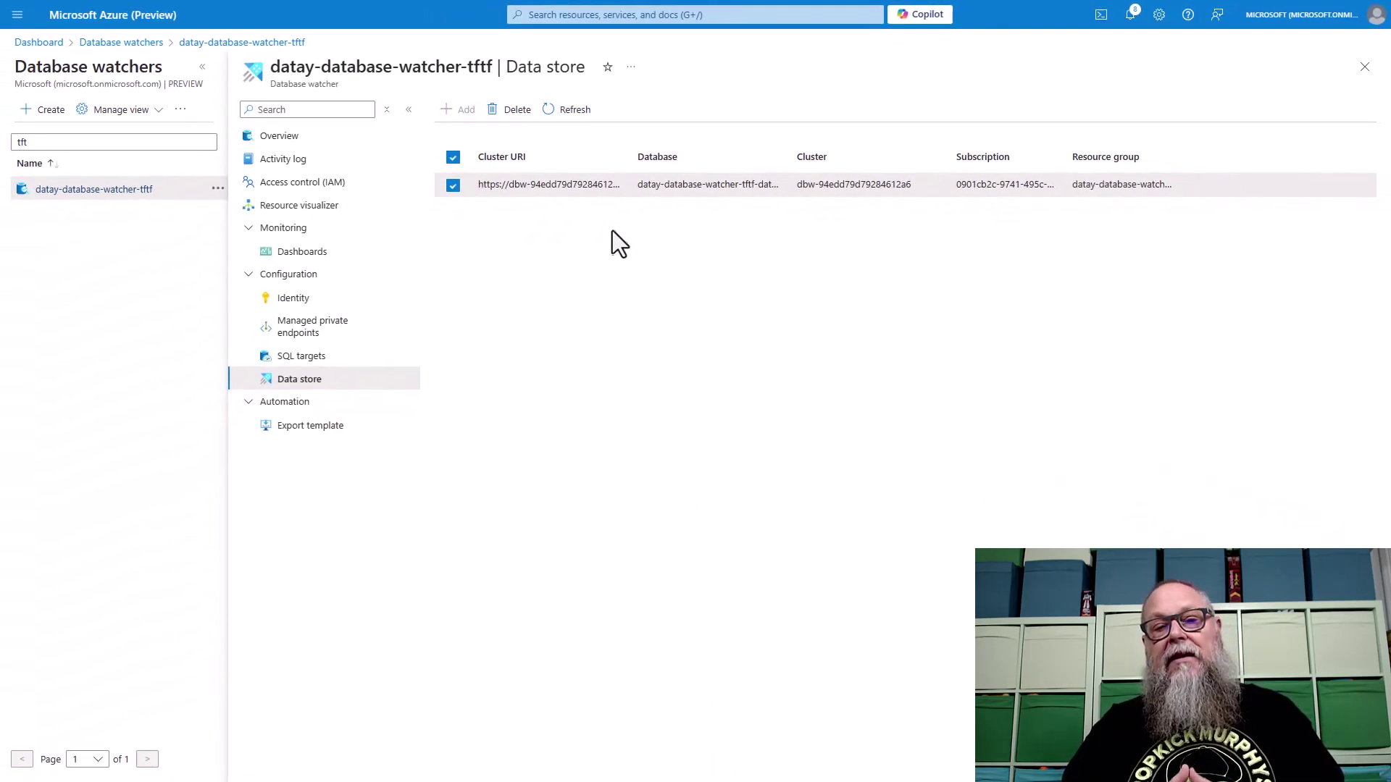
left_click(499, 113)
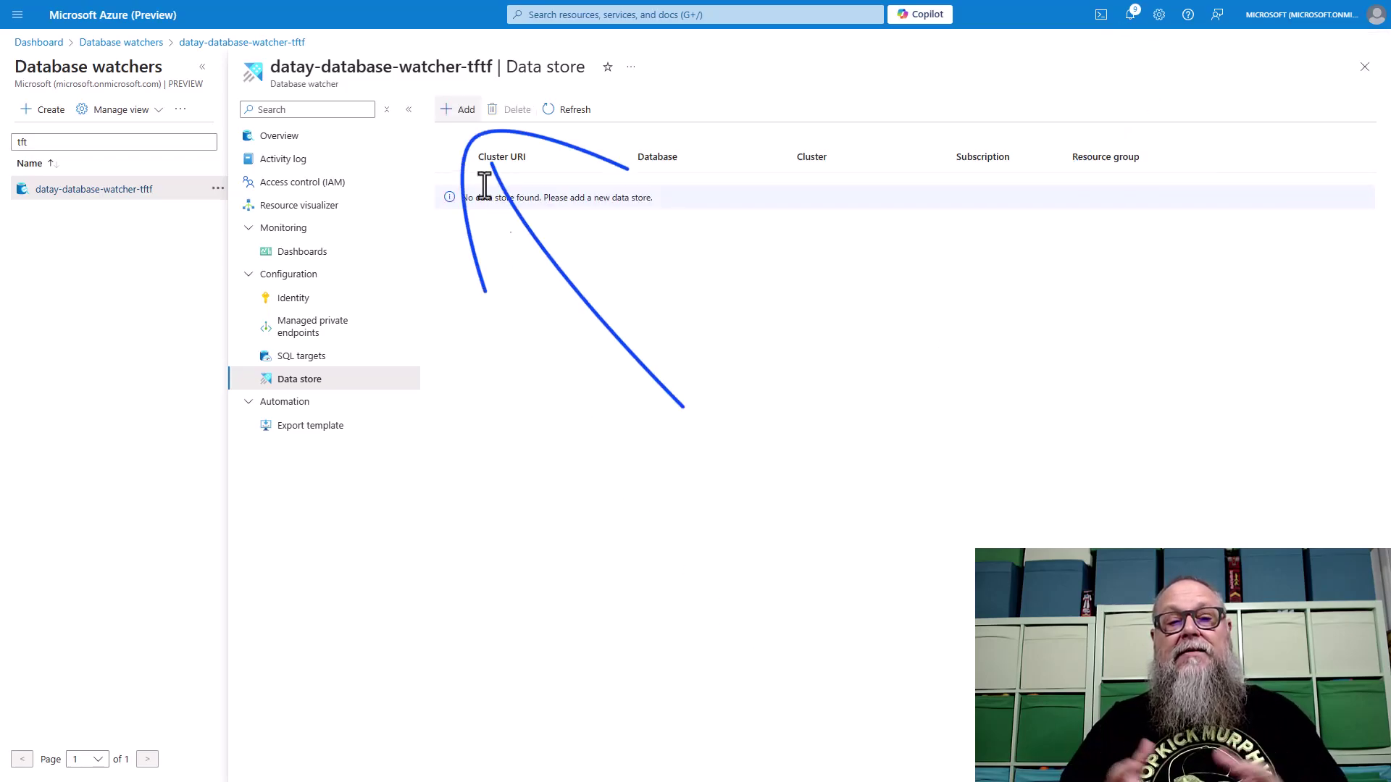
- Add the Fabric Eventhouse database database-watcher as the watcher's data store
left_click(467, 110)
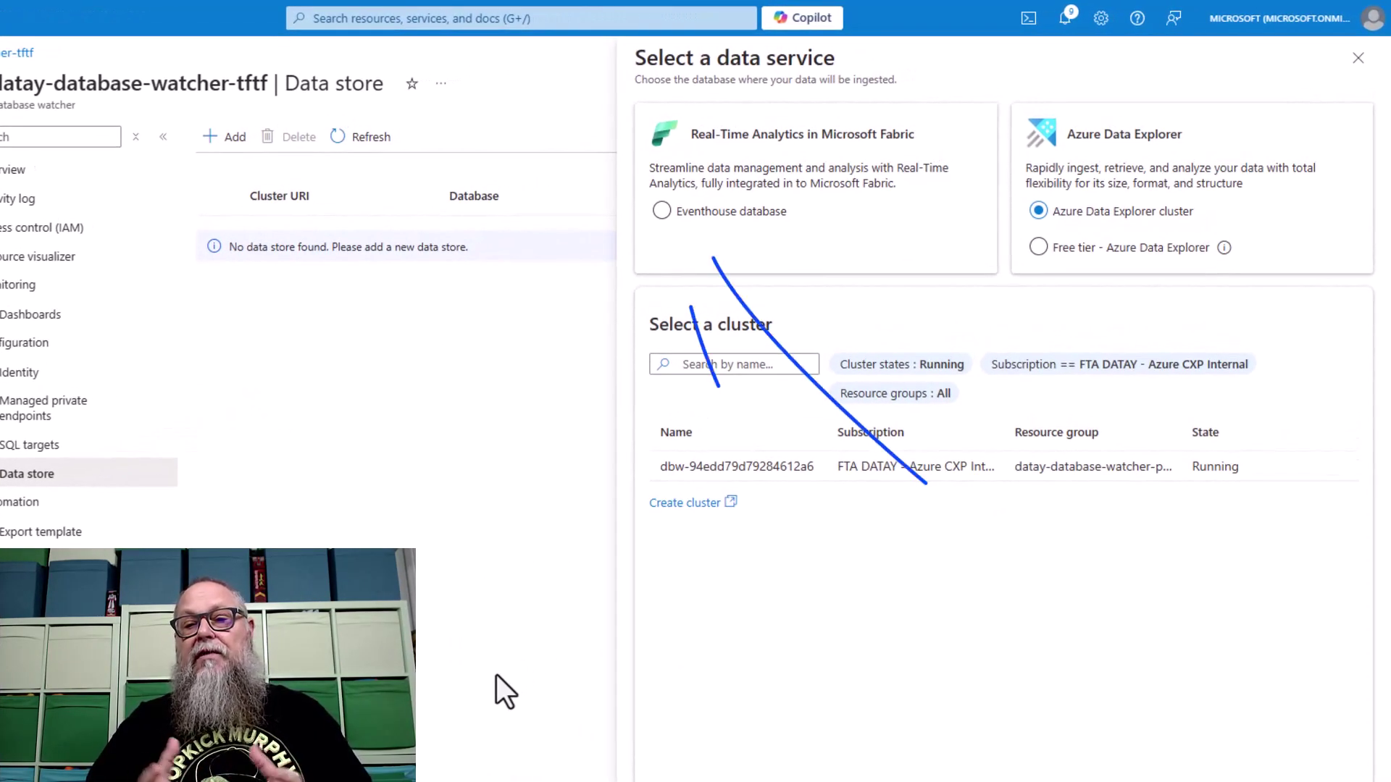
left_click(661, 211)
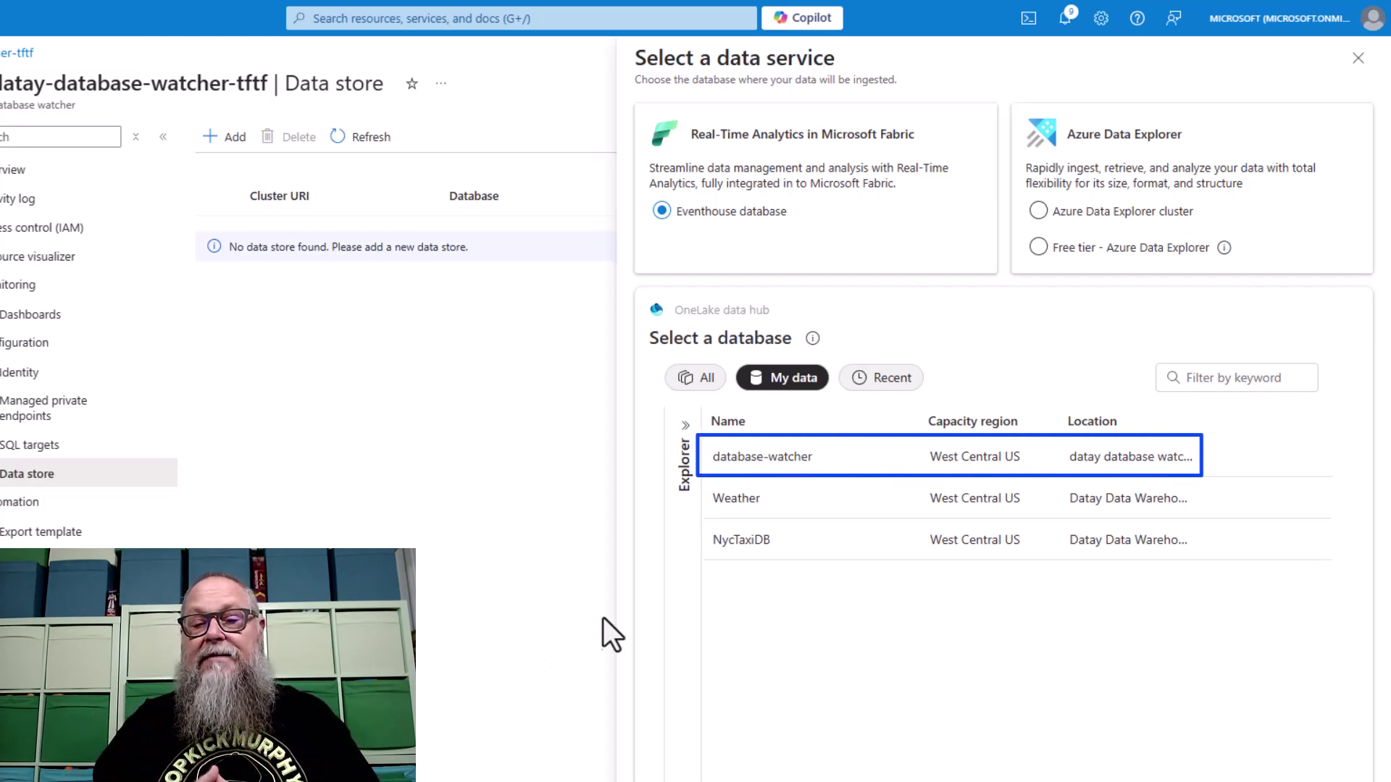
left_click(758, 458)
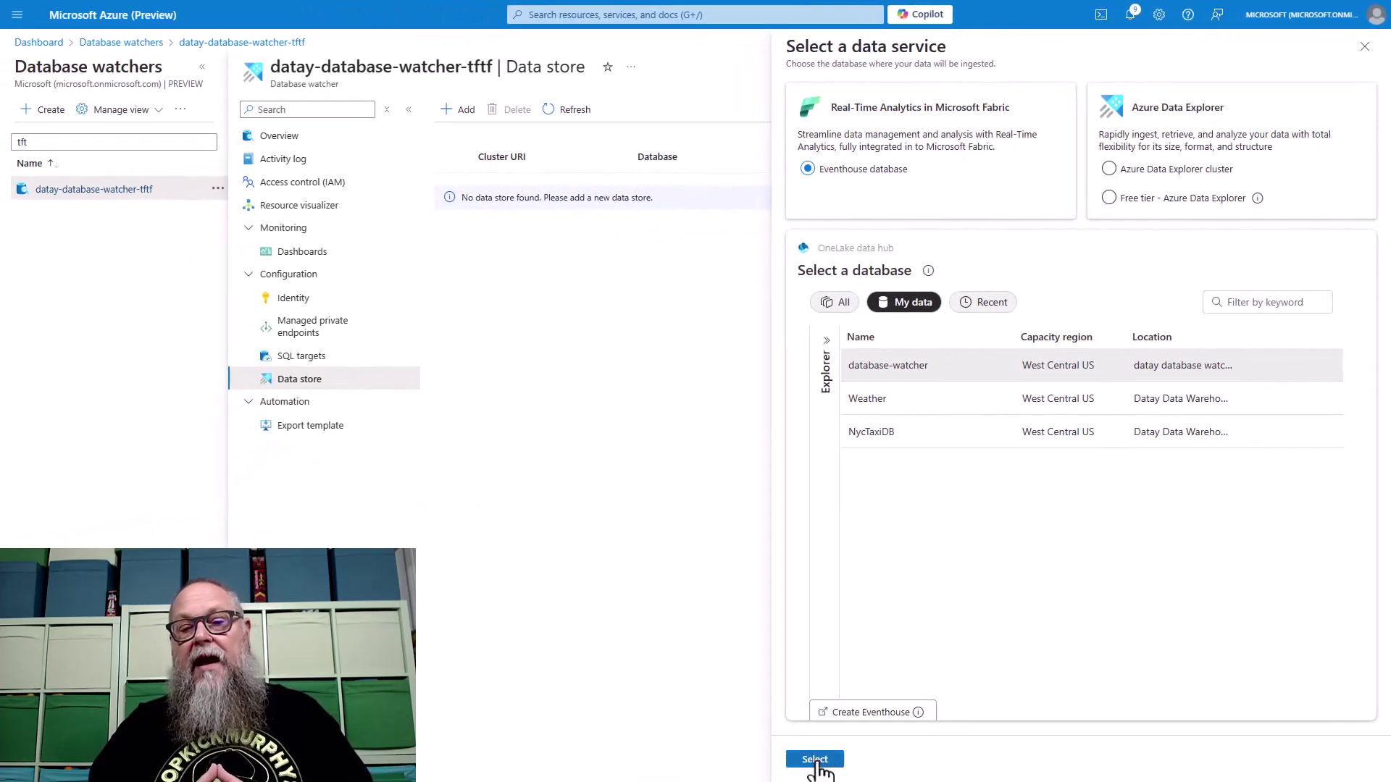
left_click(817, 763)
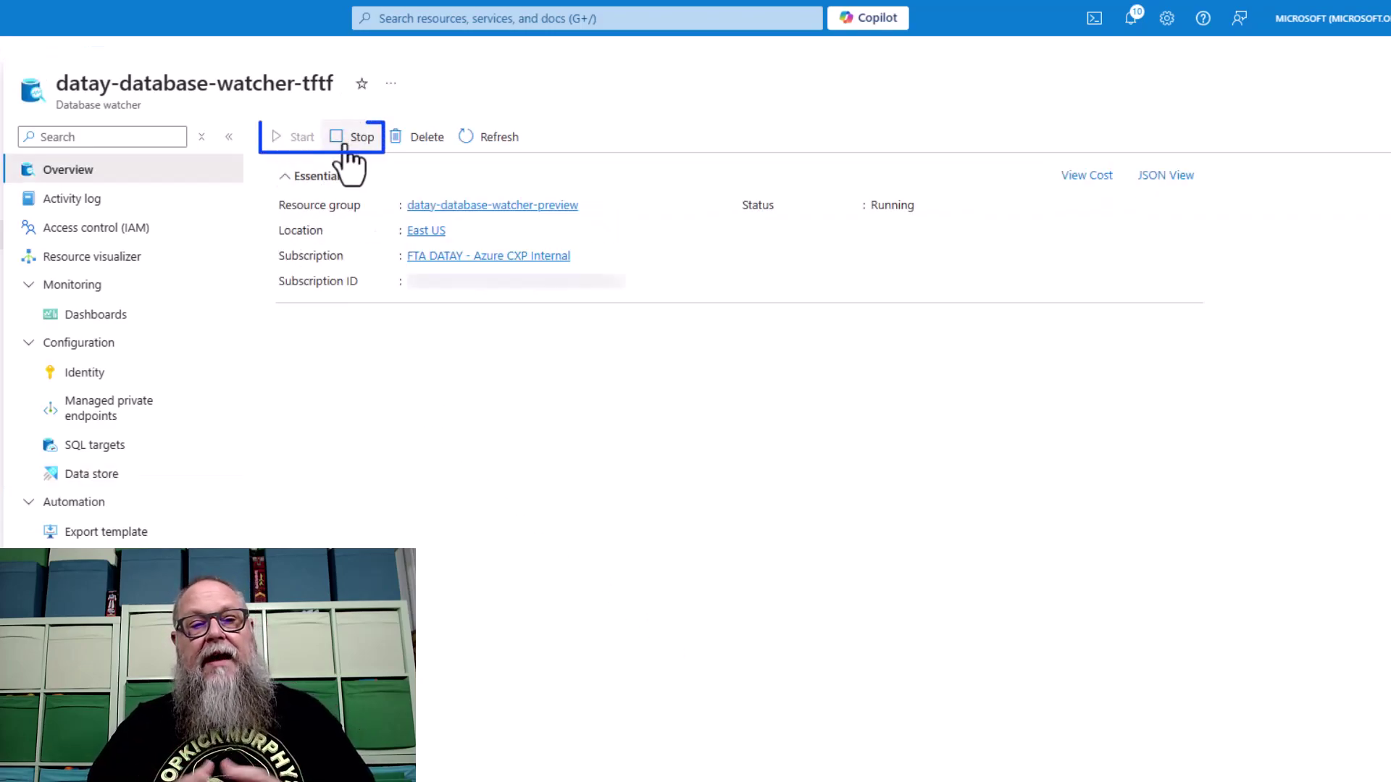
- Stop and restart the database watcher, then refresh its Dashboards
left_click(359, 138)
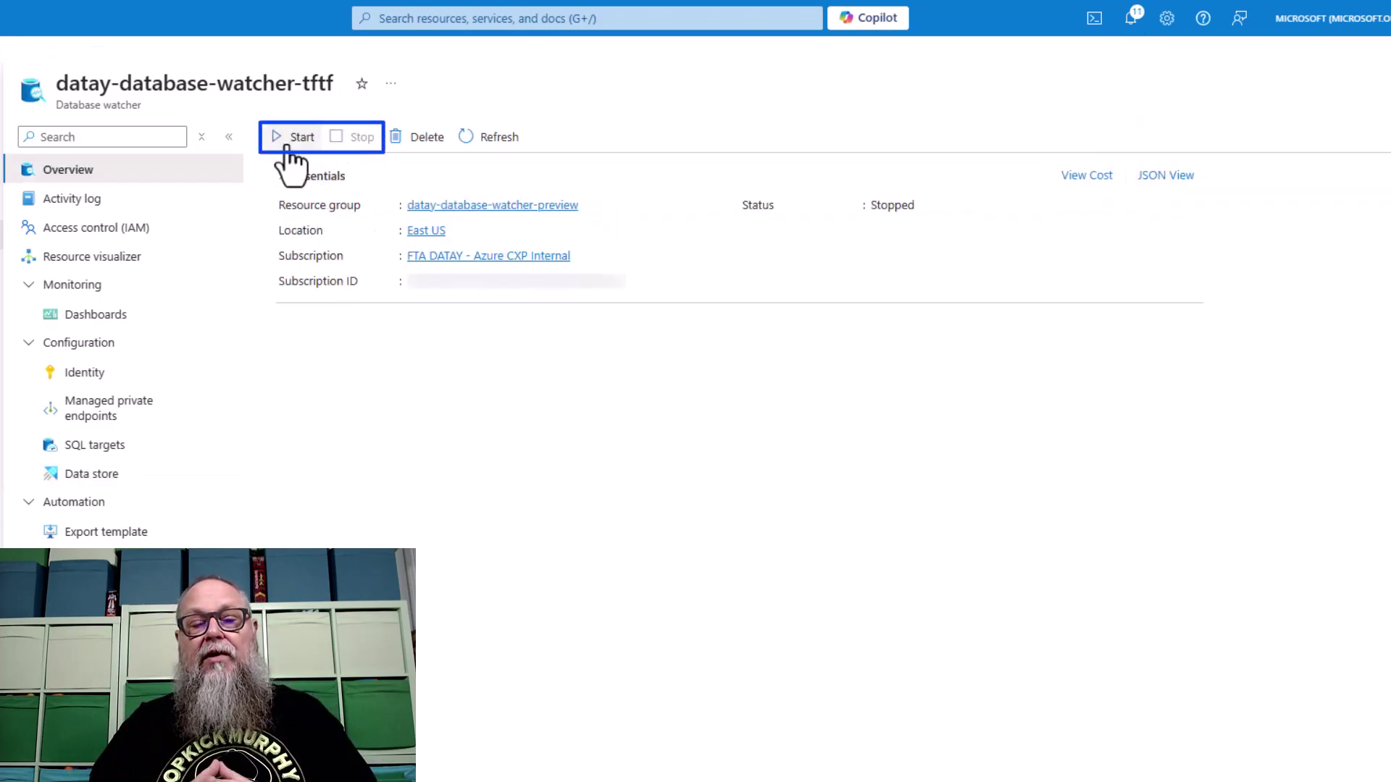
left_click(293, 139)
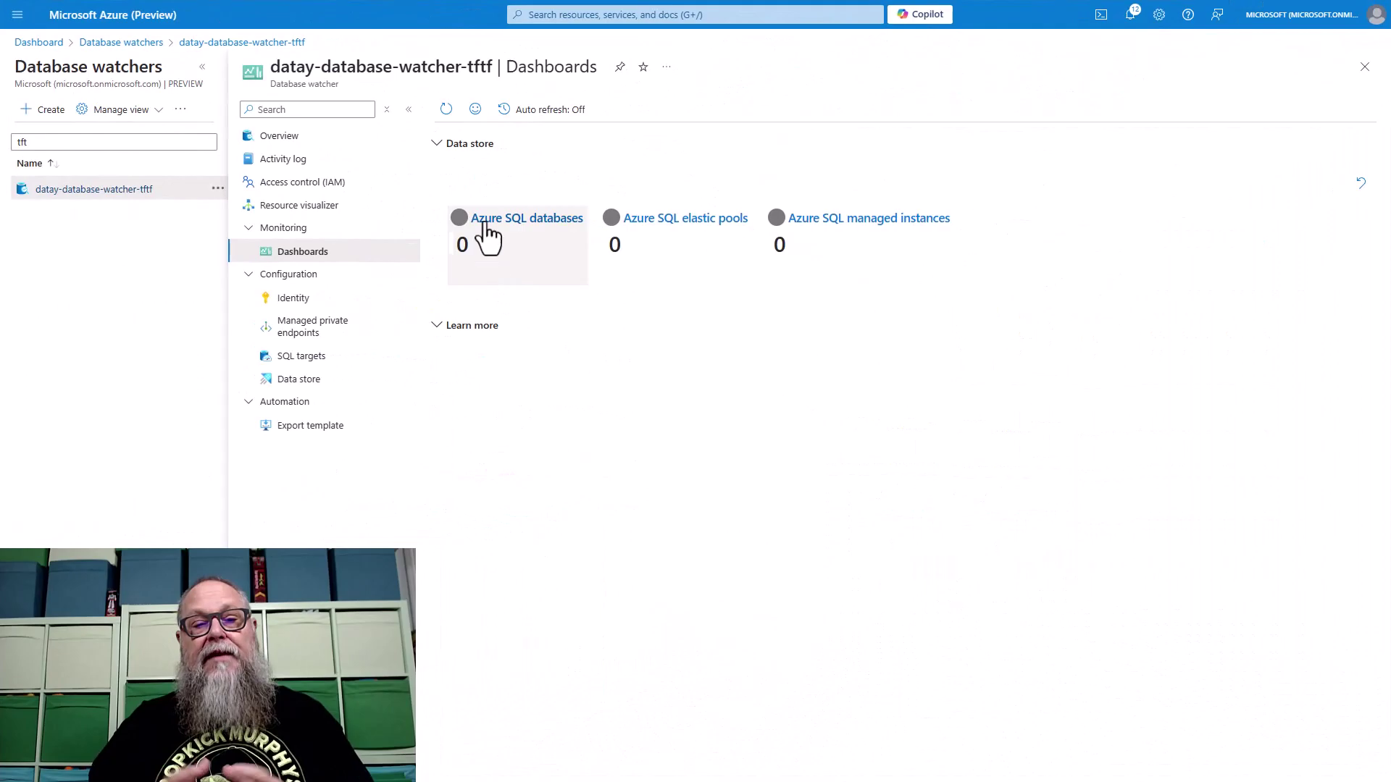
left_click(446, 110)
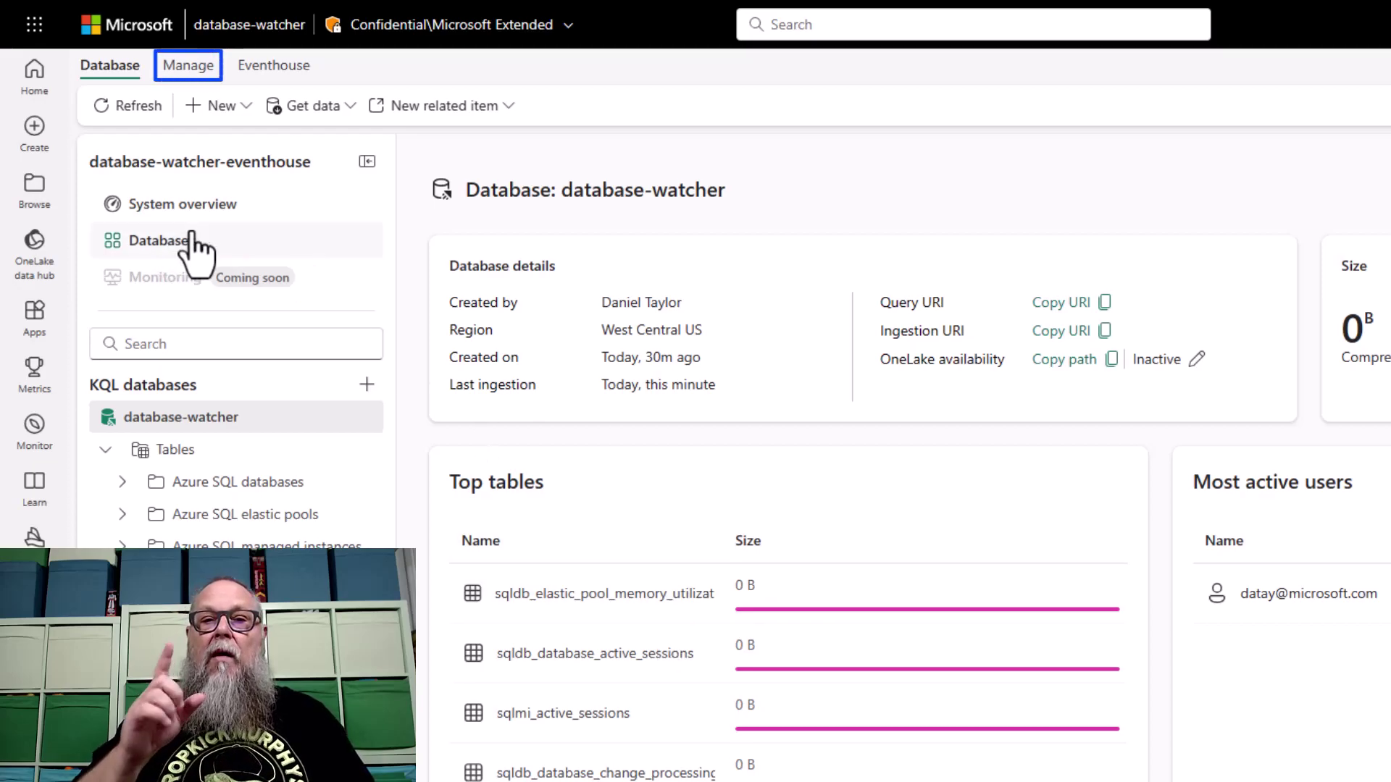
- Set database-watcher data policies to limited retention of 35 days and caching of 14 days
left_click(183, 64)
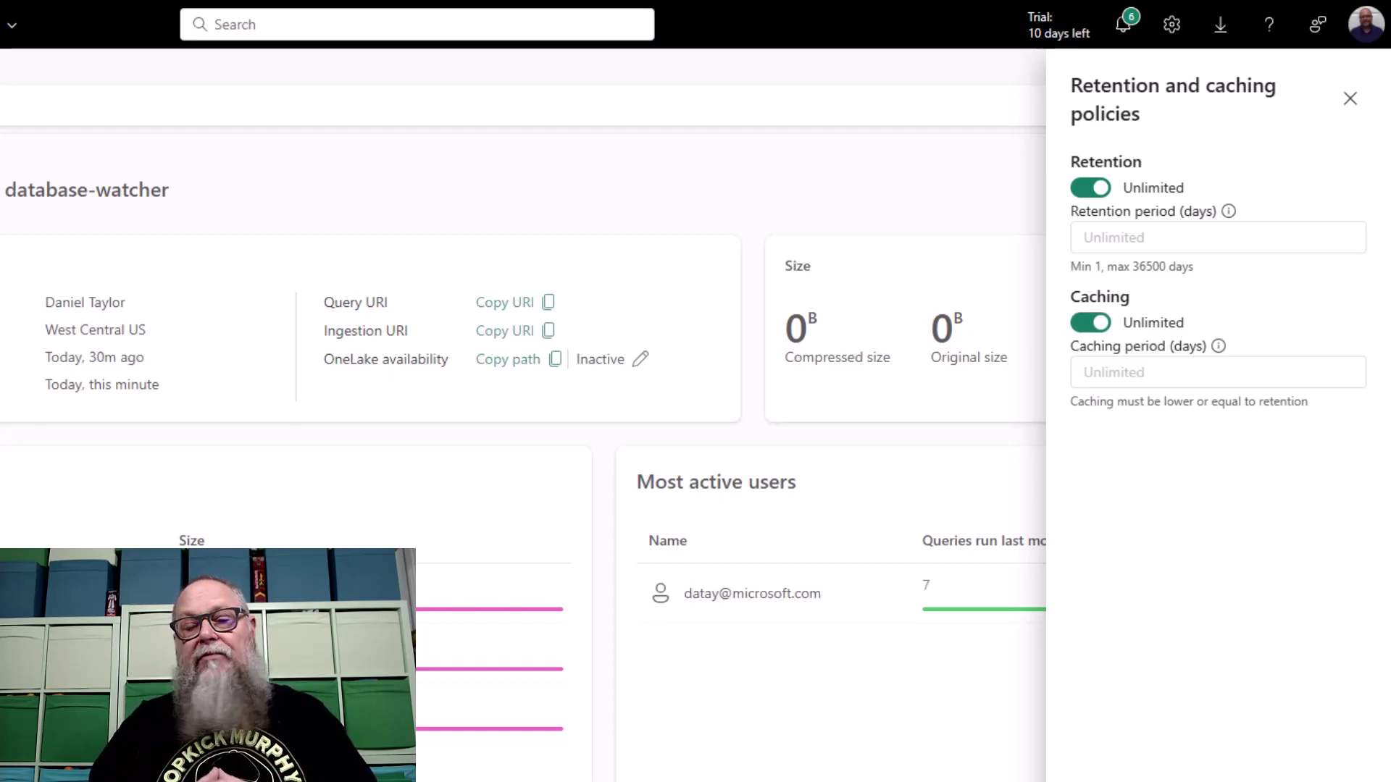
left_click(1087, 190)
left_click(1088, 324)
left_click(1142, 237)
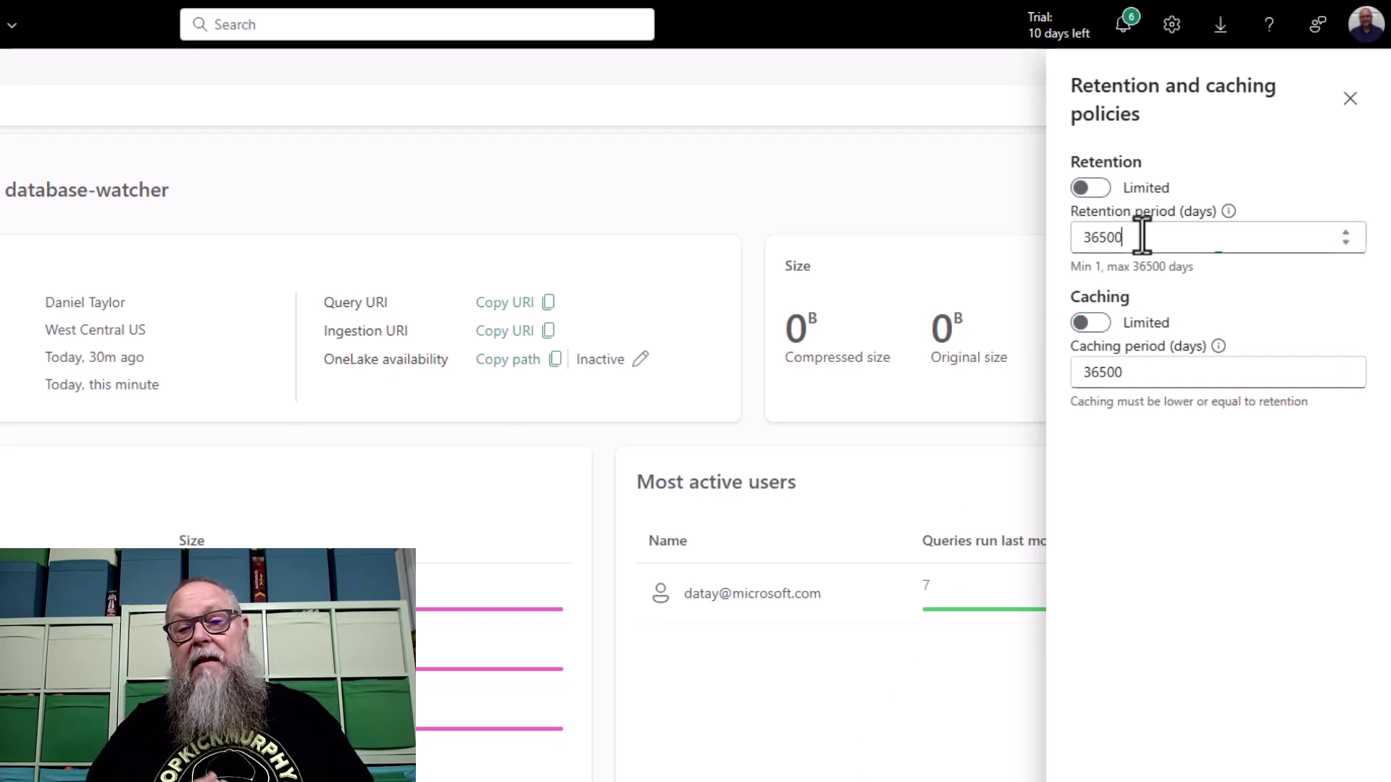
left_click_drag(1142, 237, 1060, 250)
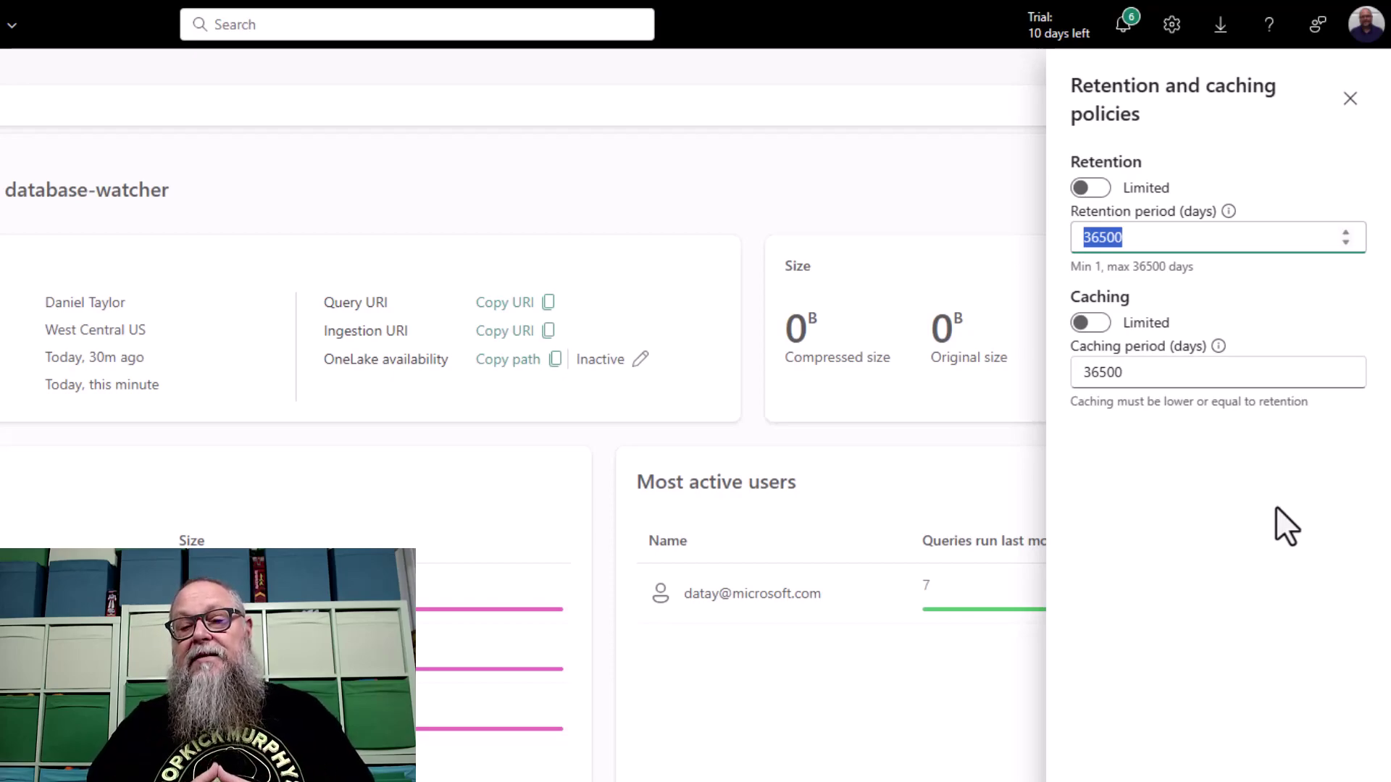
type("35")
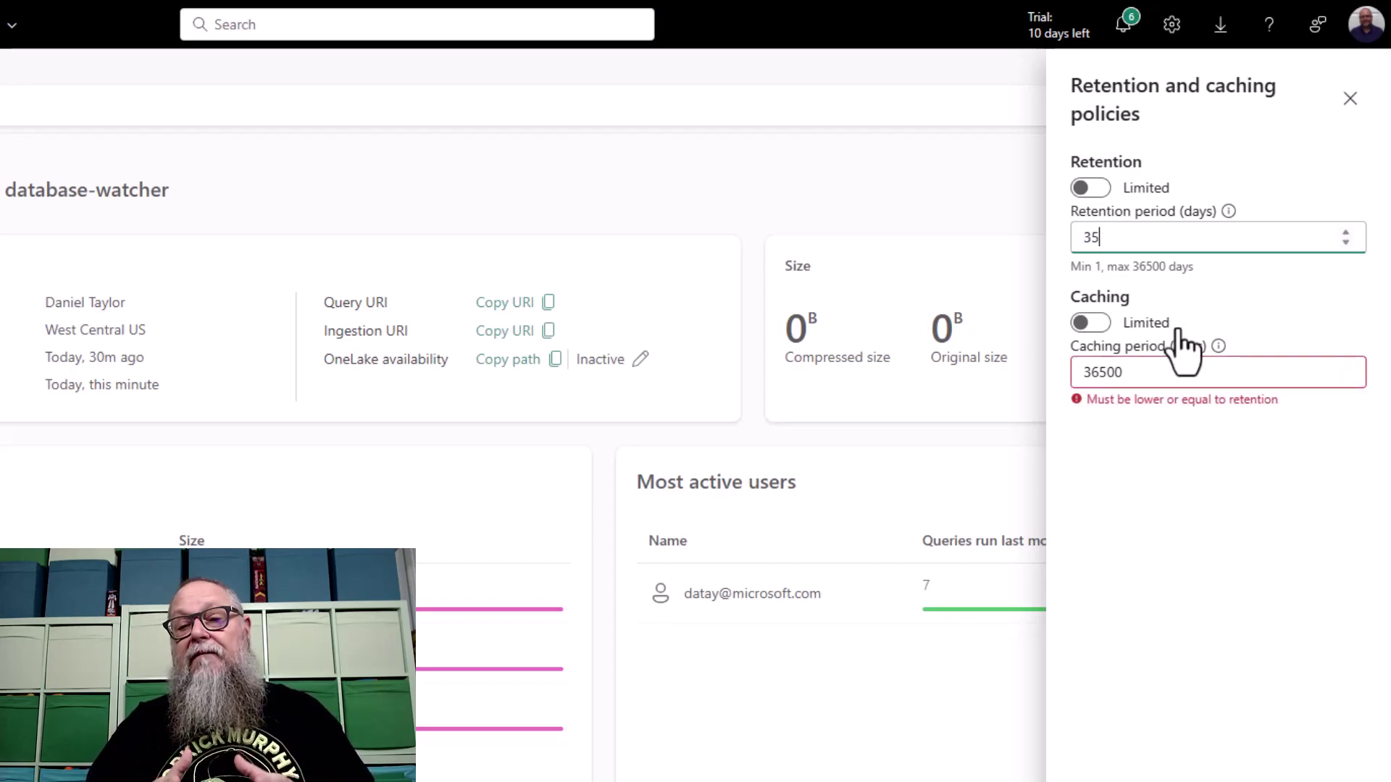
left_click_drag(1142, 376, 1104, 371)
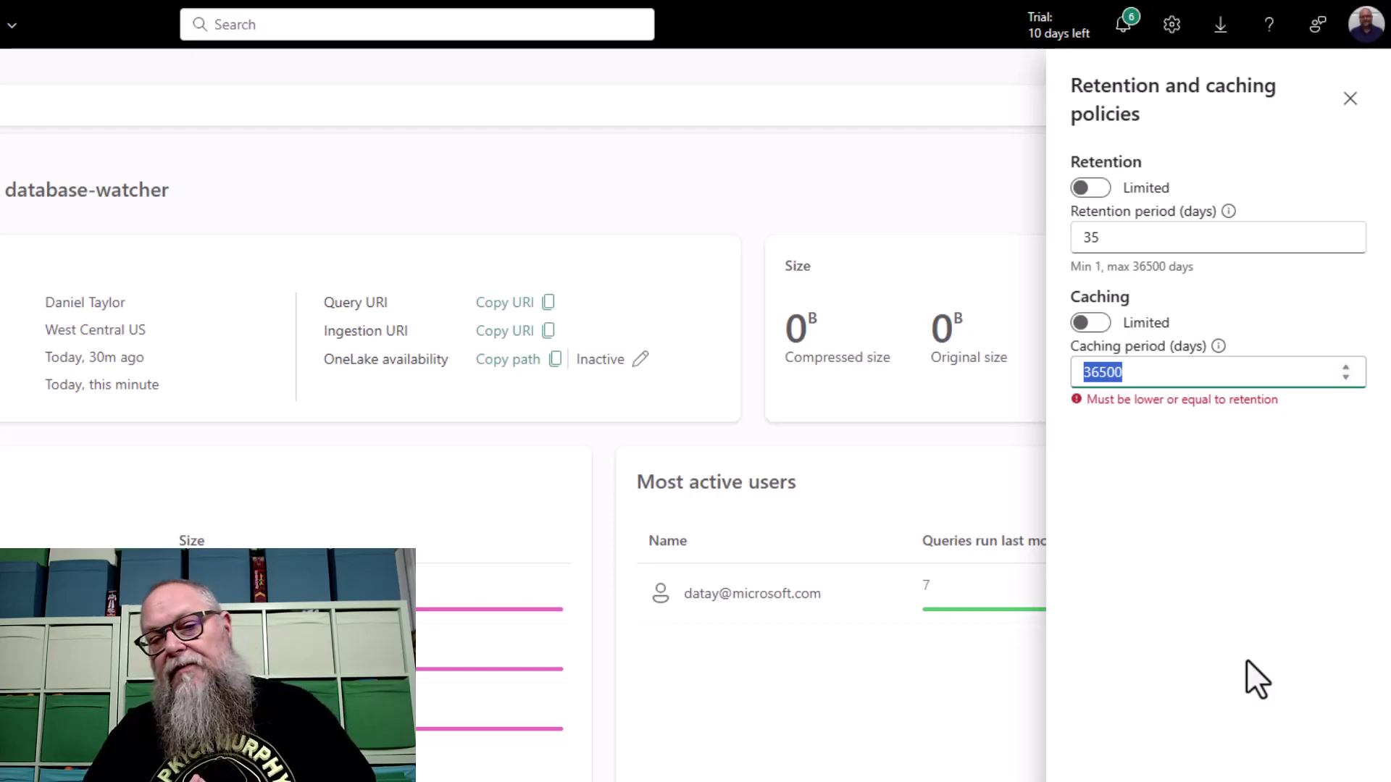
type("14")
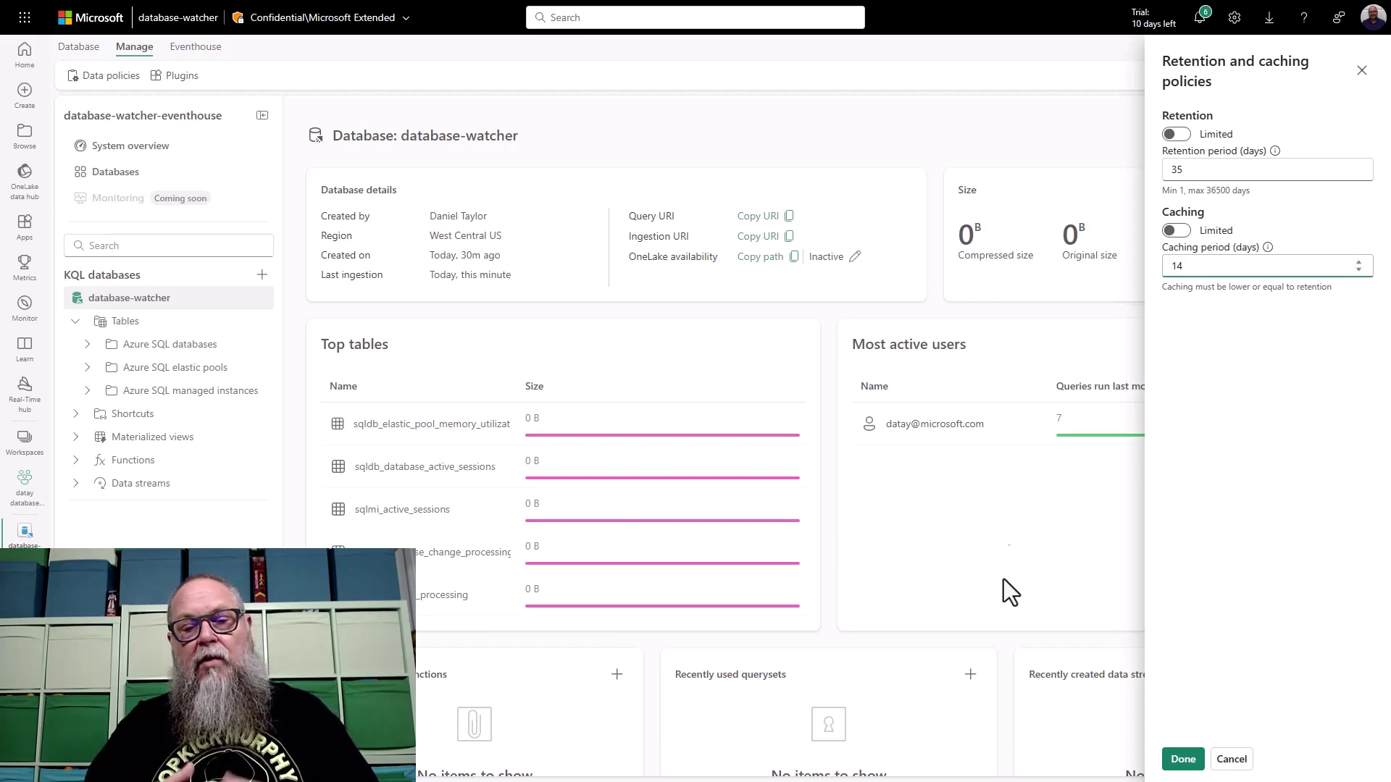
left_click(1183, 759)
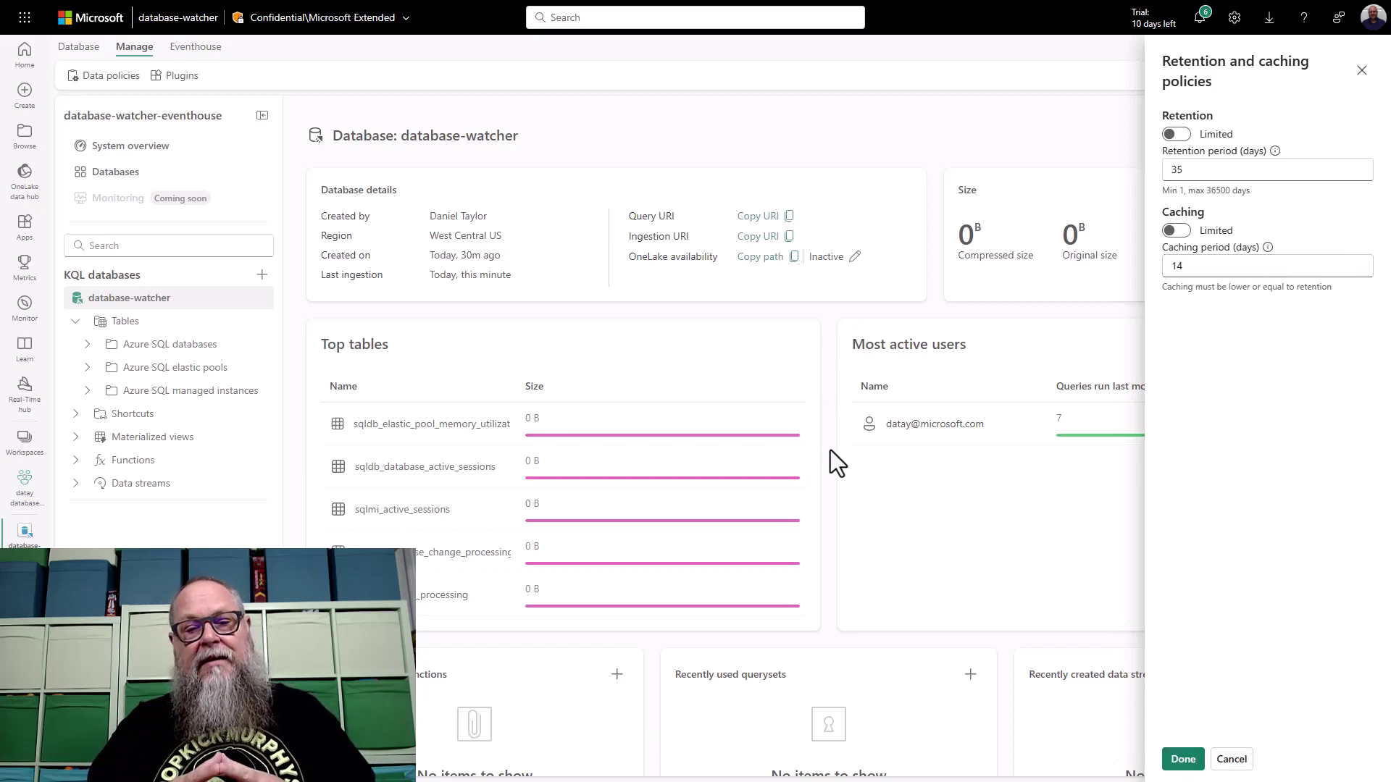